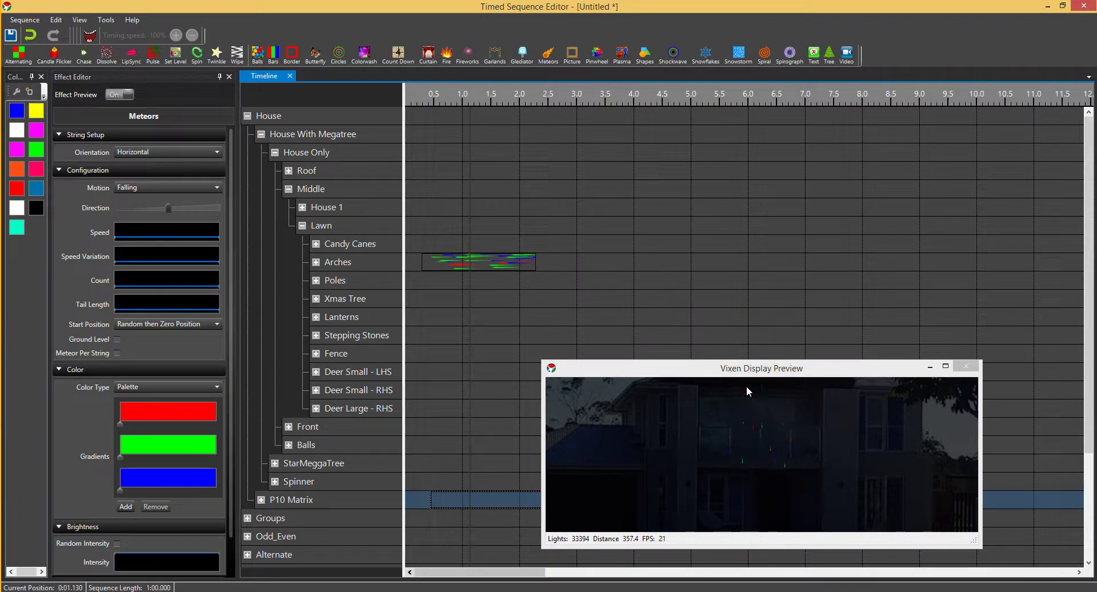
- Move the preview window clear of the P10 Matrix row and extend that row's Meteors effect to end at about 5.2 seconds
drag(746, 367, 750, 297)
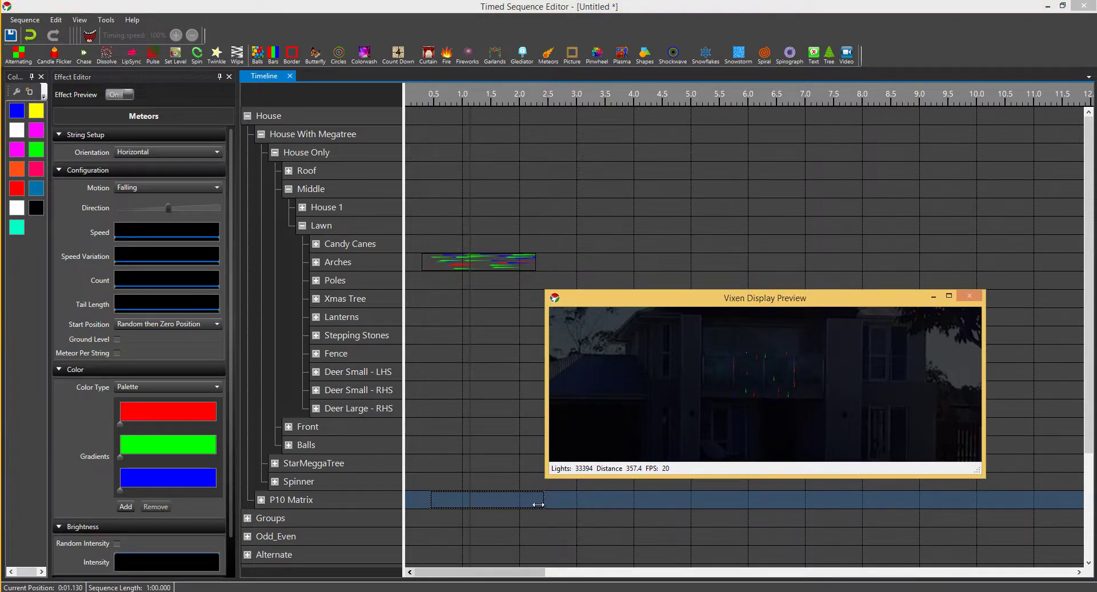
drag(538, 504, 704, 500)
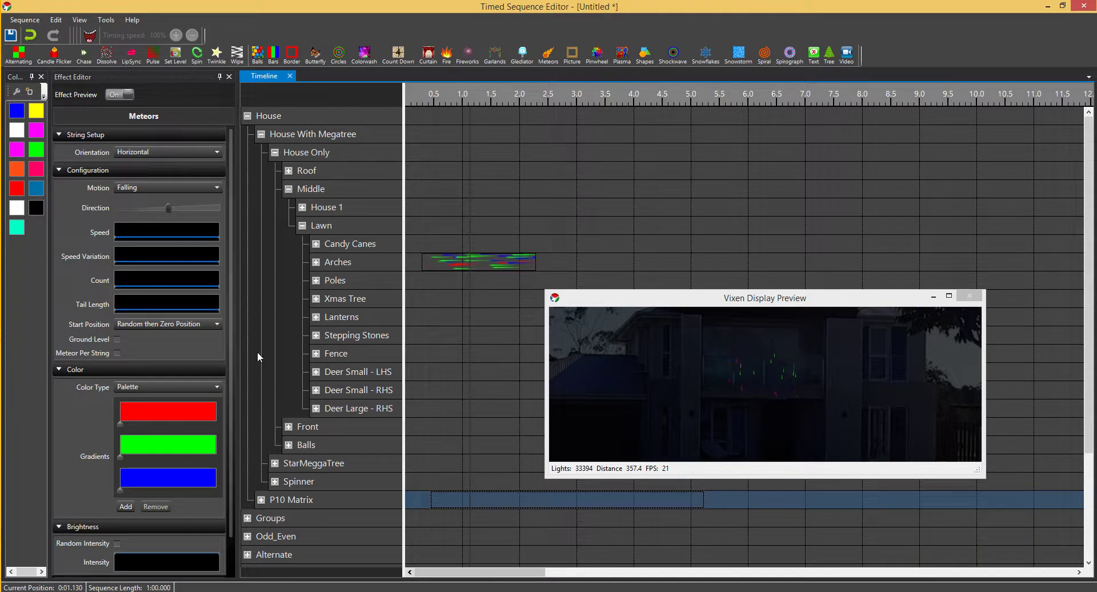
- Try the Random start position on the P10 Matrix meteors, and switch back to Random then Zero Position
click(196, 325)
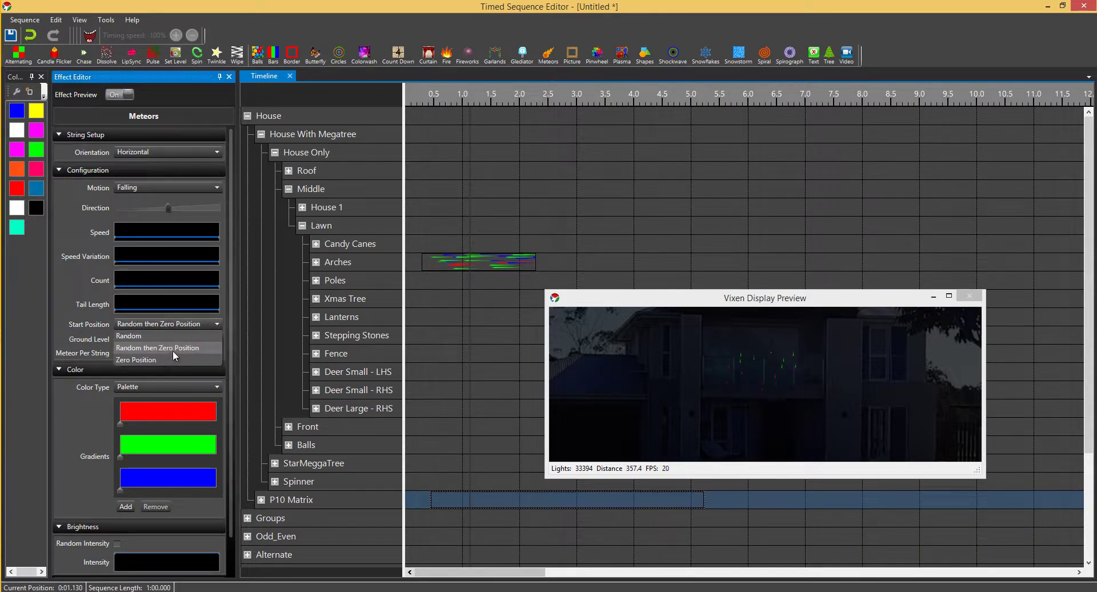
click(132, 338)
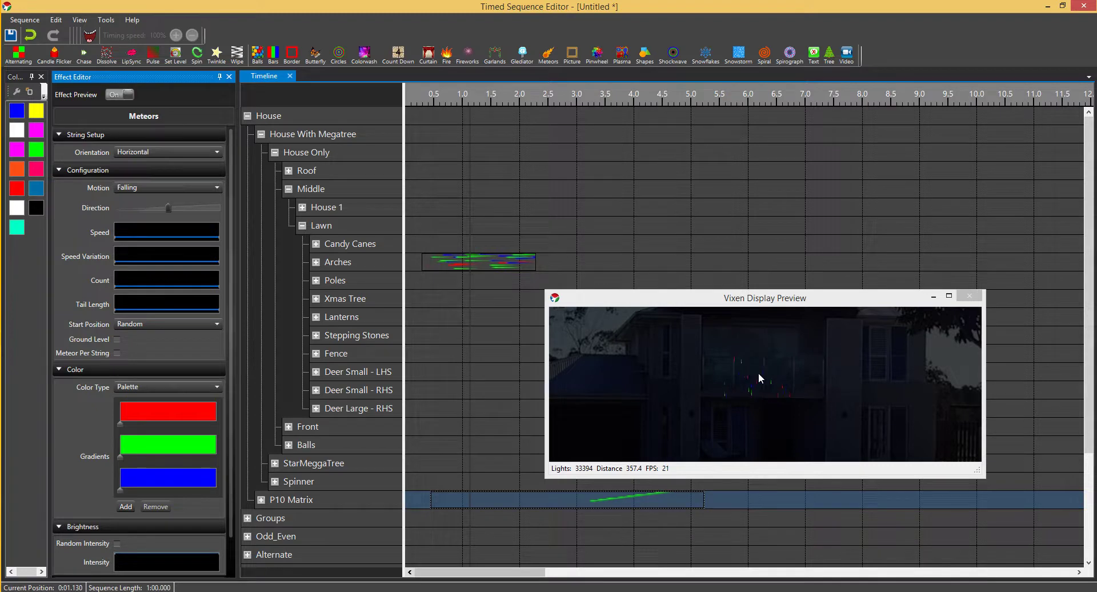
click(174, 326)
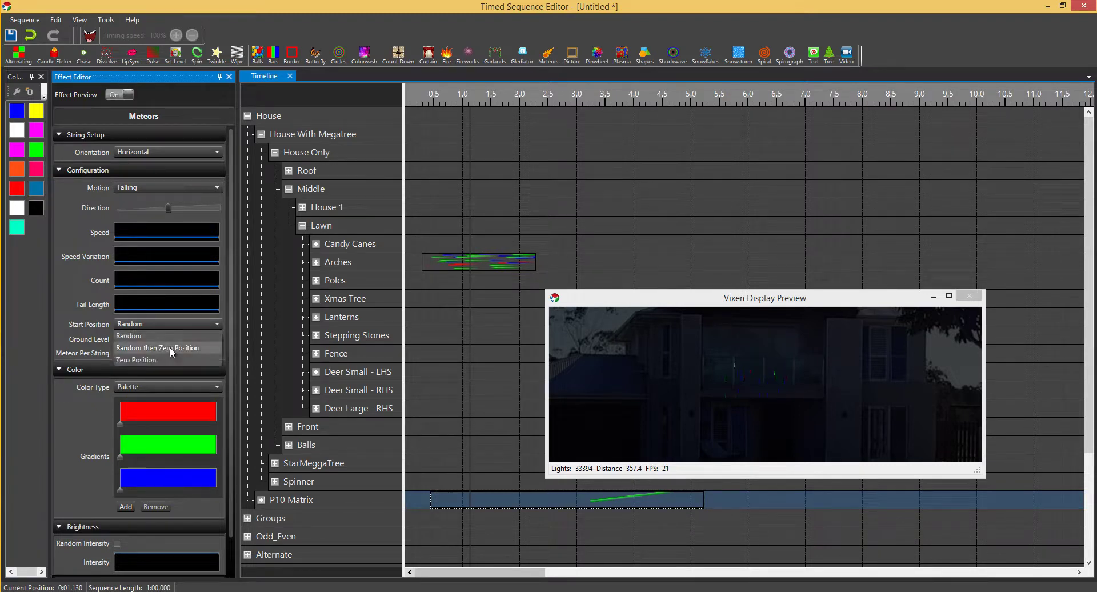
click(170, 347)
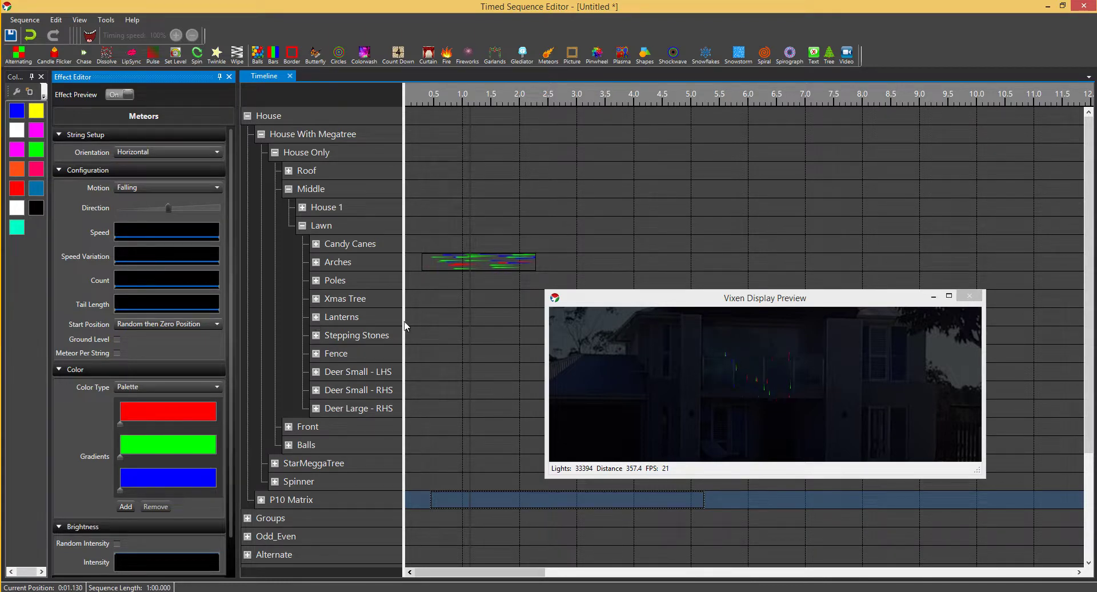
- Set the P10 Matrix meteors' start position to Zero Position and lower their Speed Variation to the minimum
click(161, 328)
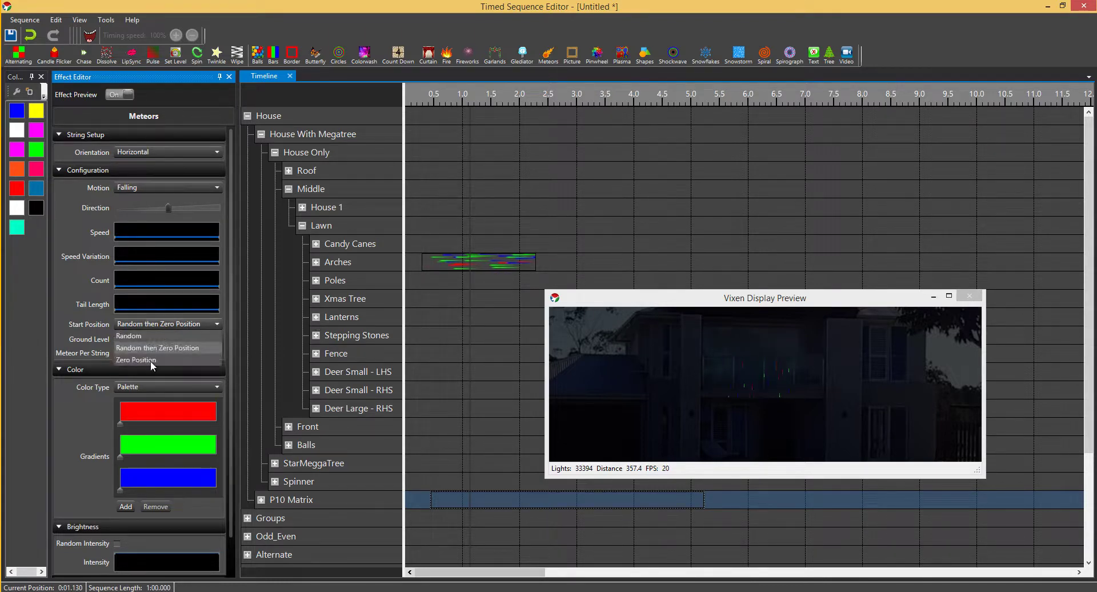
click(145, 360)
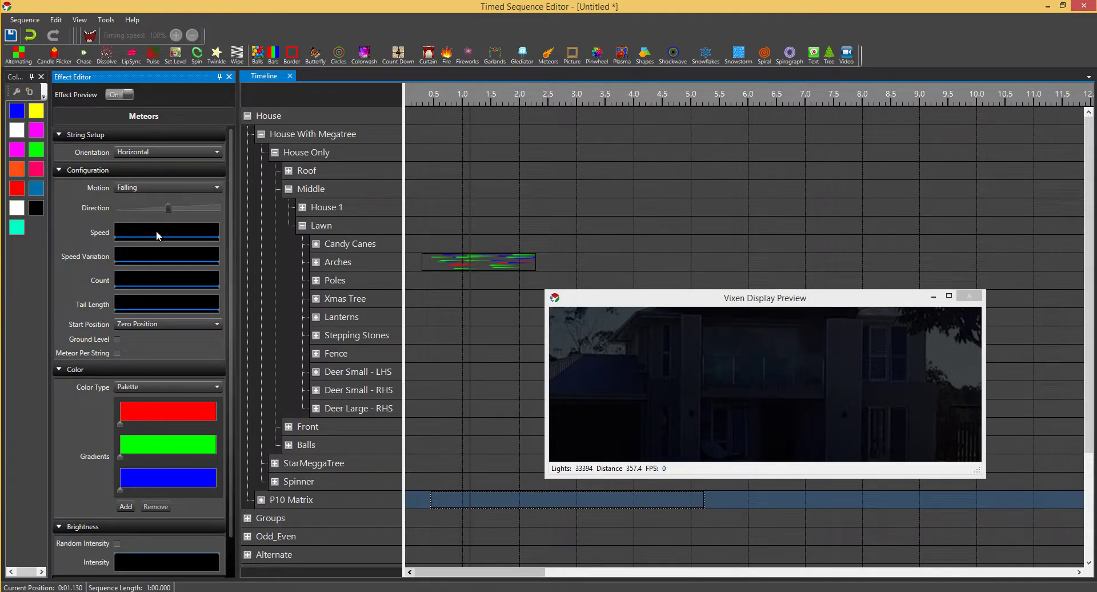
click(127, 255)
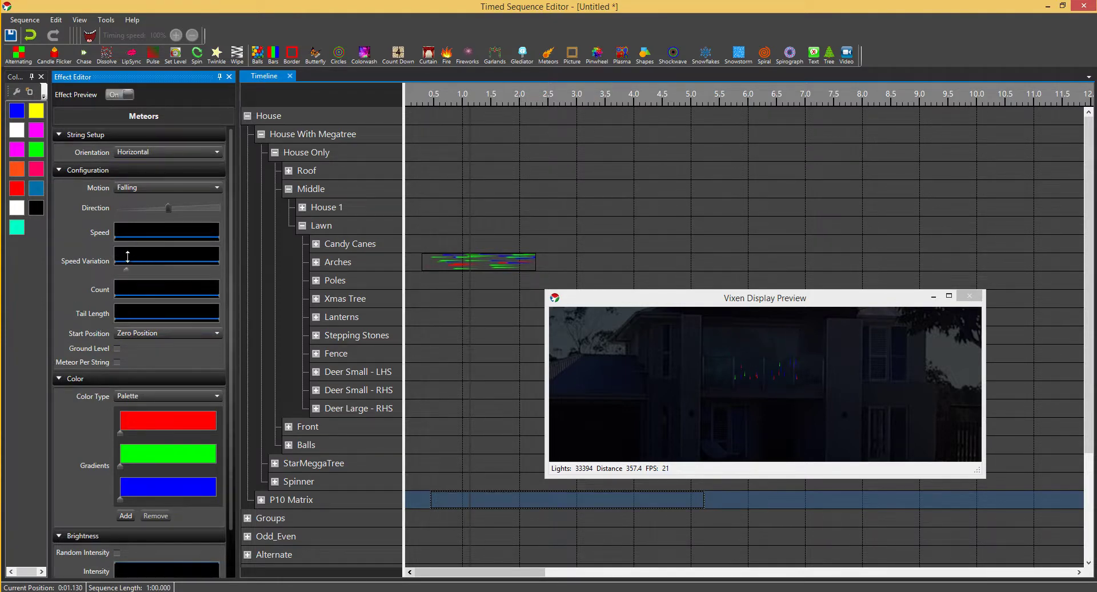
drag(127, 270, 105, 269)
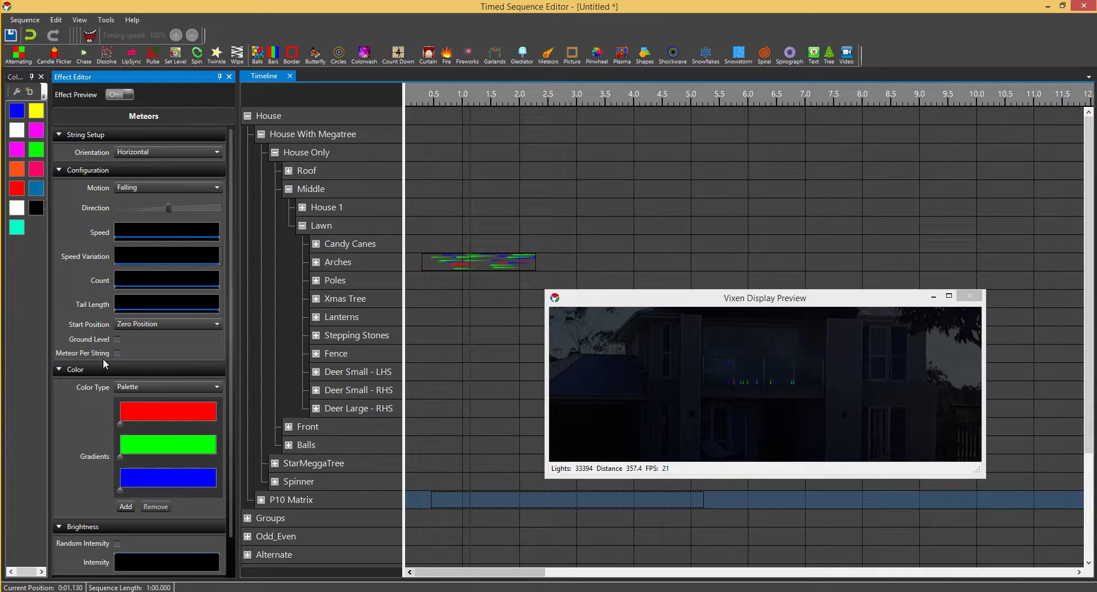
- Enable Meteor Per String and Count Per String for the P10 Matrix meteors
click(117, 353)
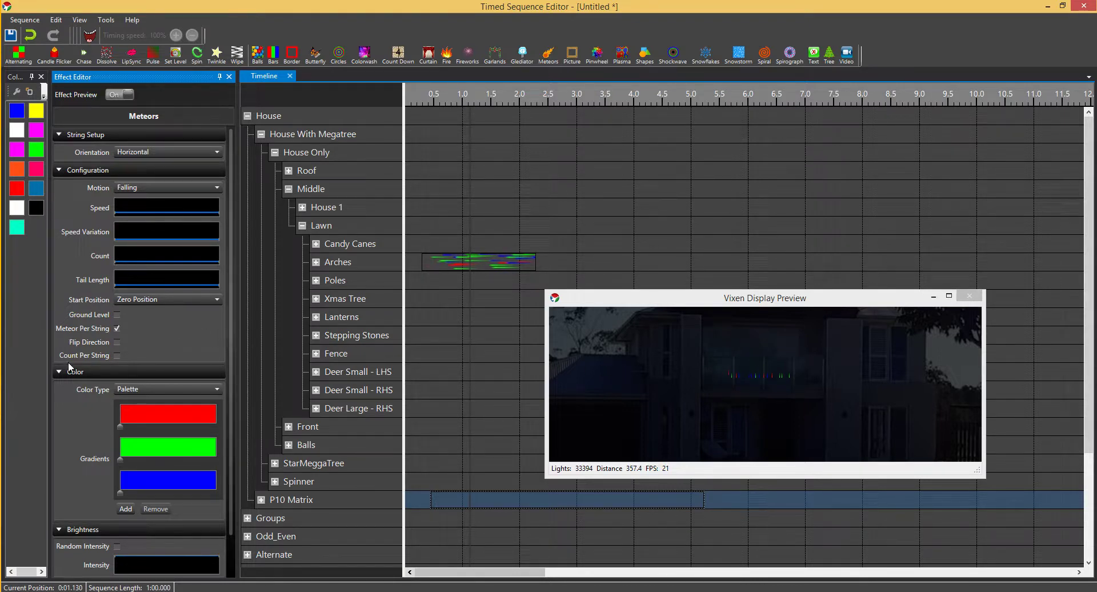
click(117, 354)
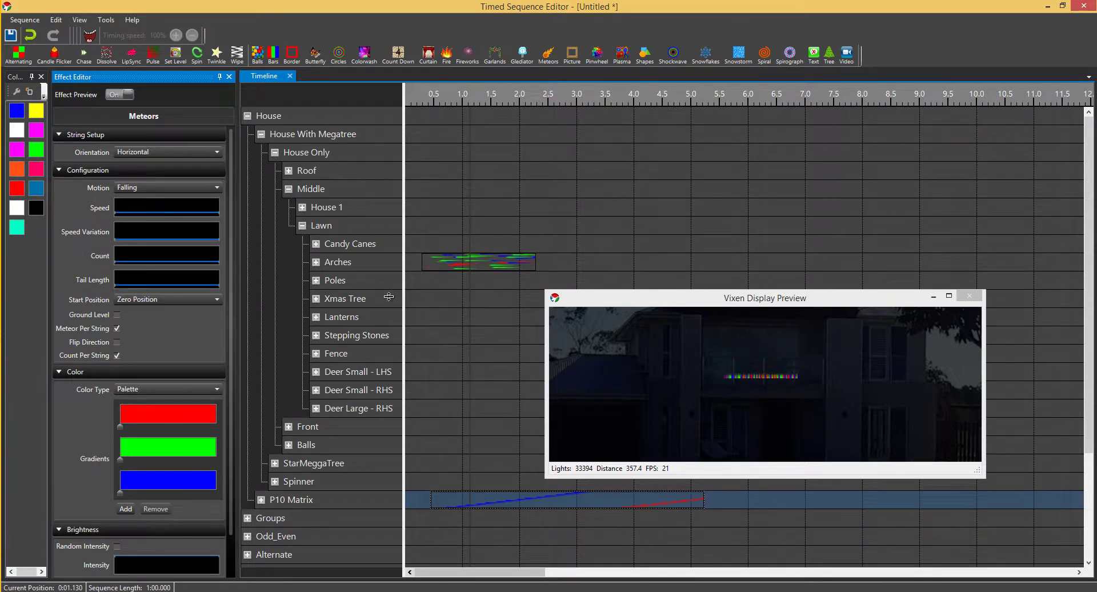
- Raise the Speed Variation of the P10 Matrix meteors slightly and enable Flip Direction
click(120, 245)
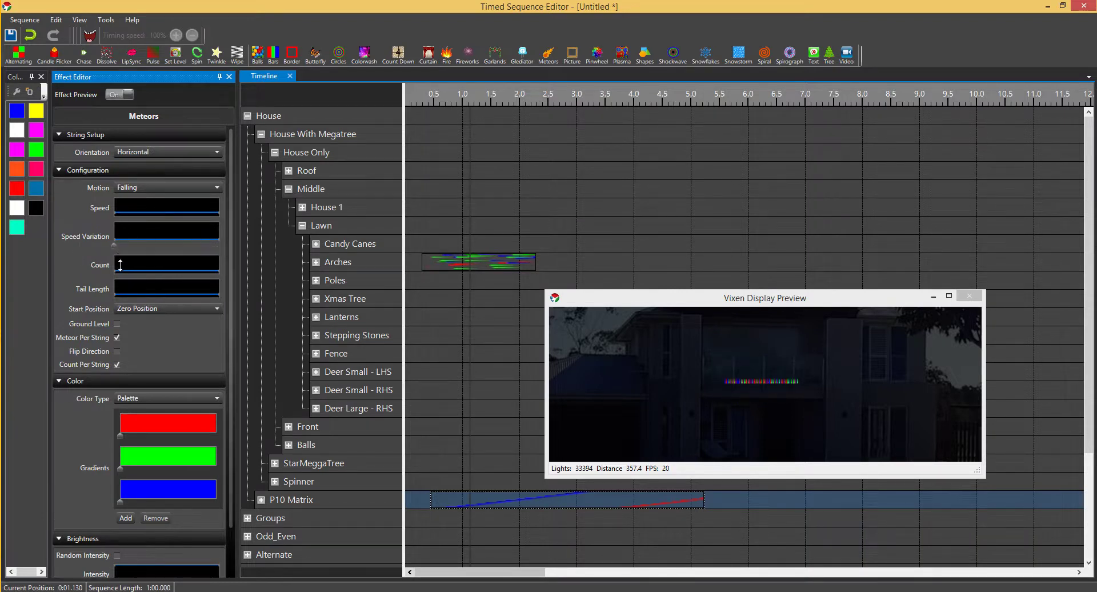
mouse_move(118, 242)
drag(120, 246, 132, 249)
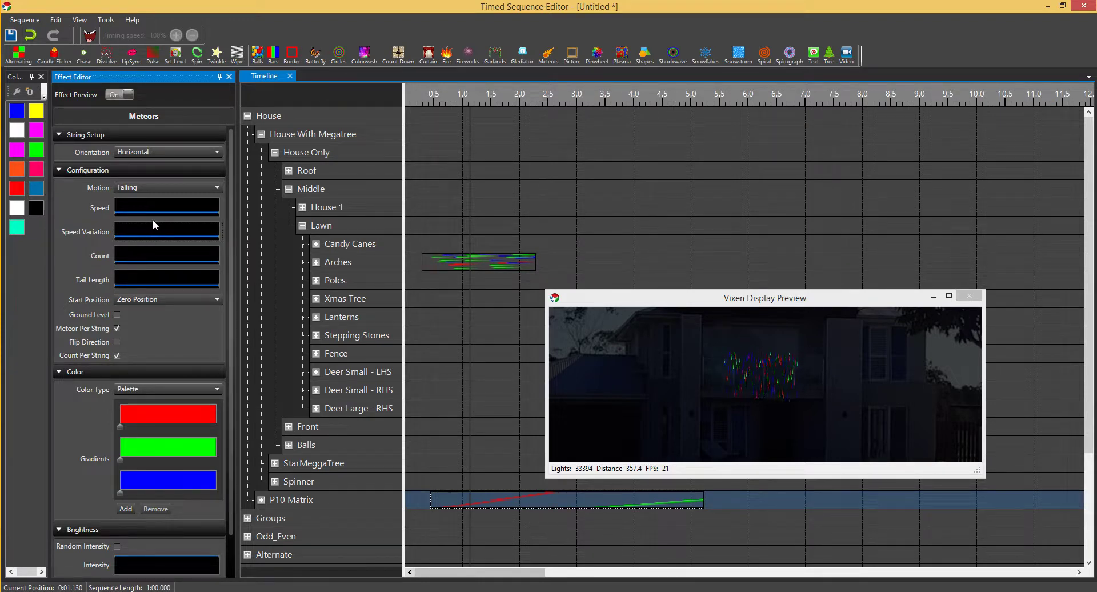
click(117, 342)
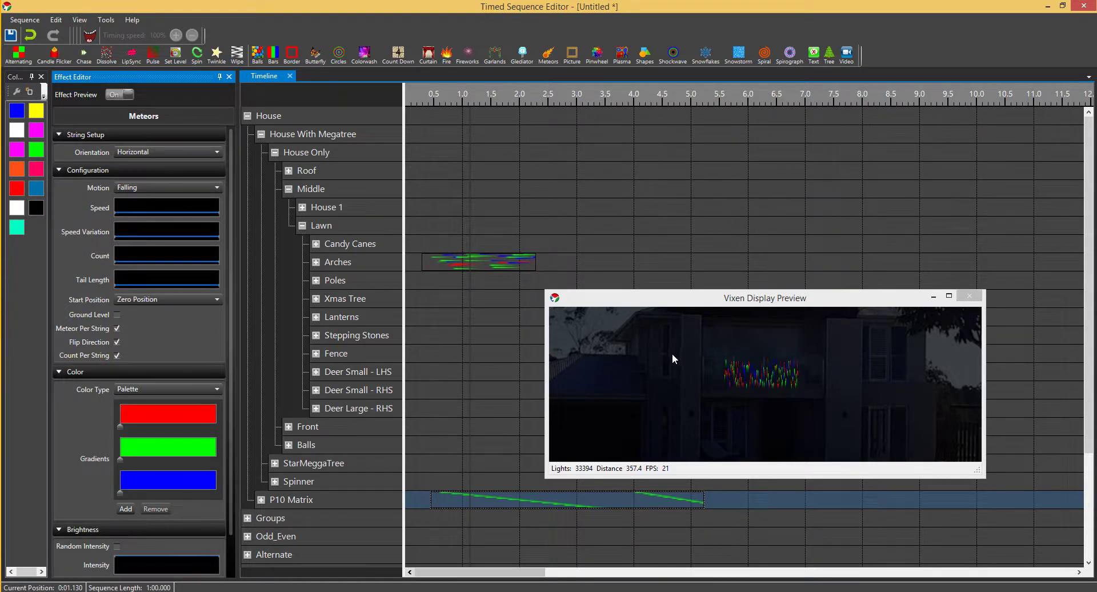
- Expand the Arches group and lower the Count of its Meteors effect
click(763, 387)
scroll(762, 385, down, 4)
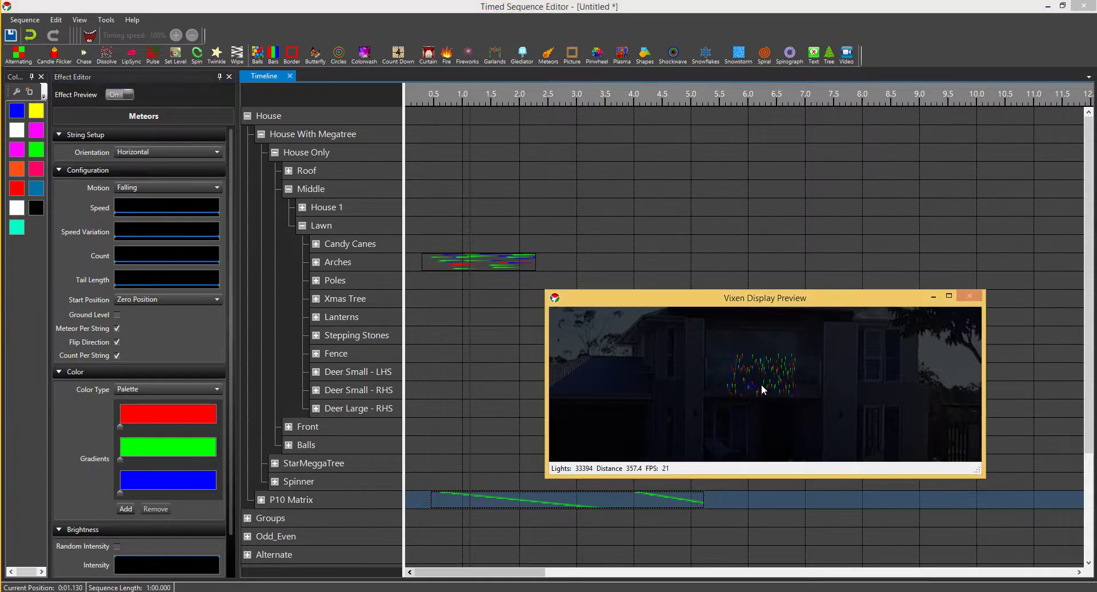
scroll(761, 382, down, 5)
scroll(790, 406, up, 2)
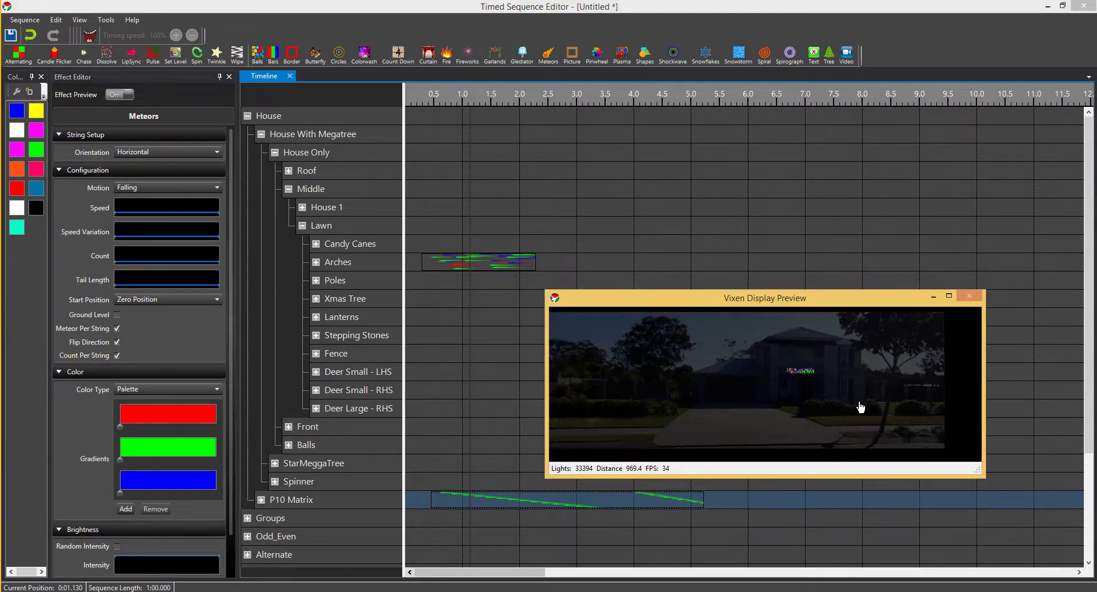
scroll(836, 422, up, 1)
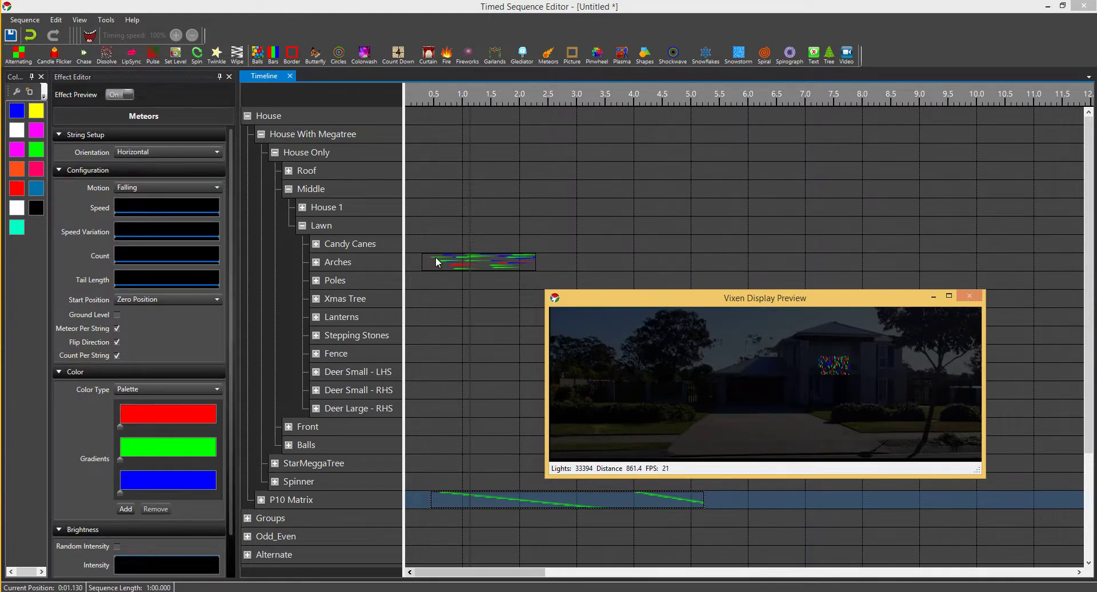
click(317, 259)
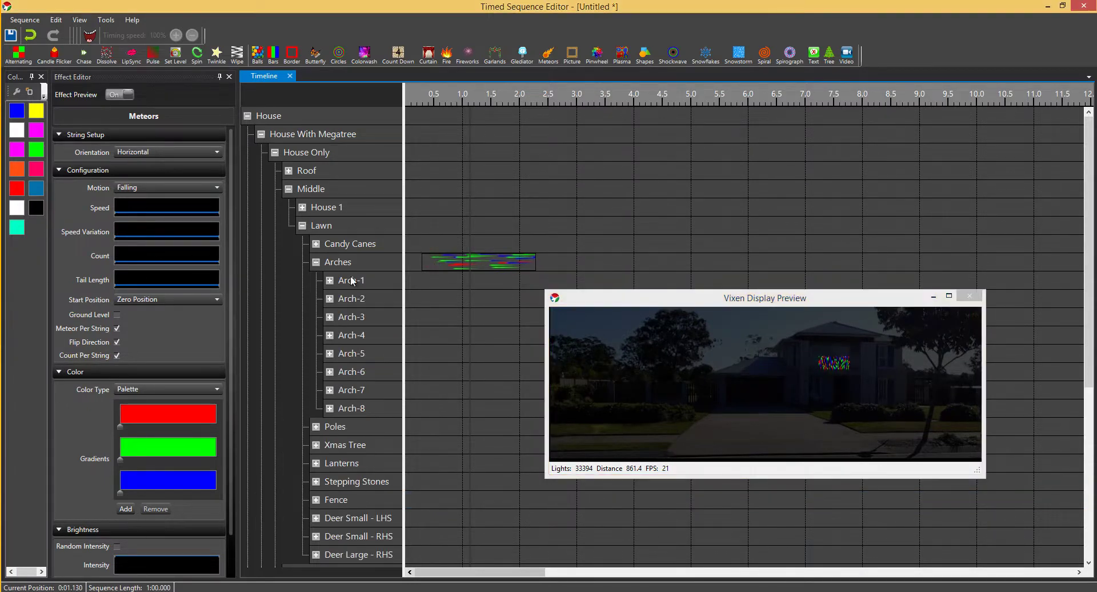
click(447, 261)
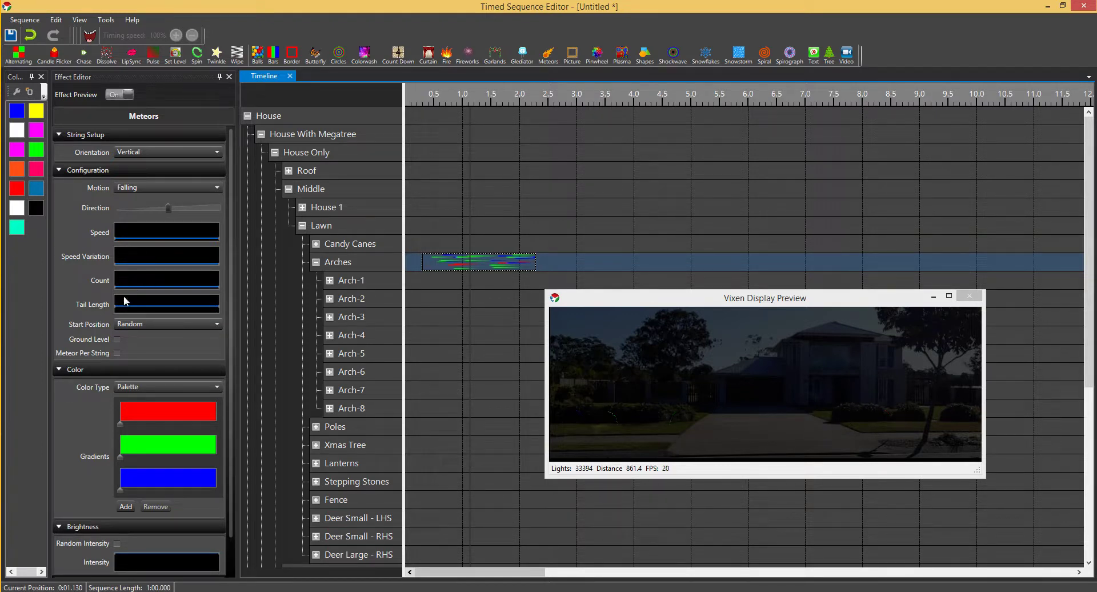
mouse_move(122, 292)
drag(123, 292, 121, 316)
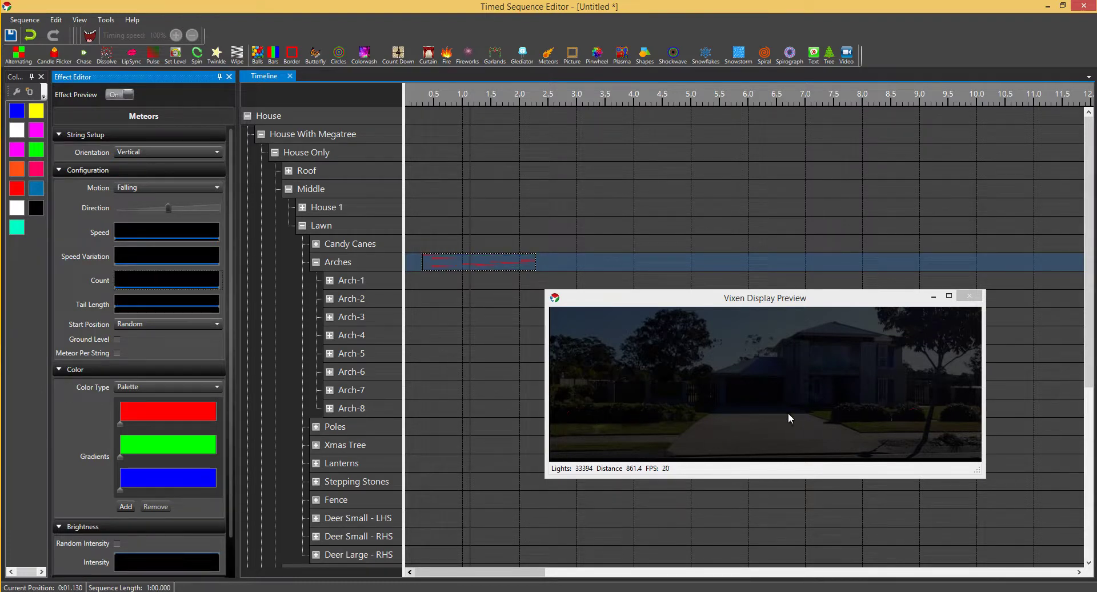
- Enable Meteor Per String and Count Per String for the Arches meteors
mouse_move(133, 288)
click(116, 353)
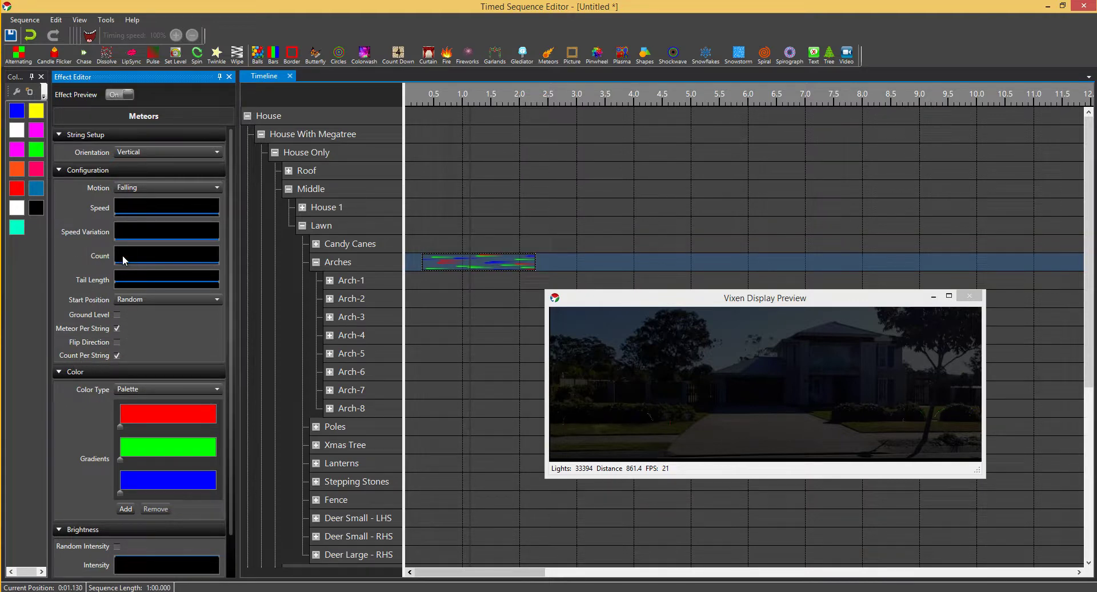
drag(117, 265, 116, 270)
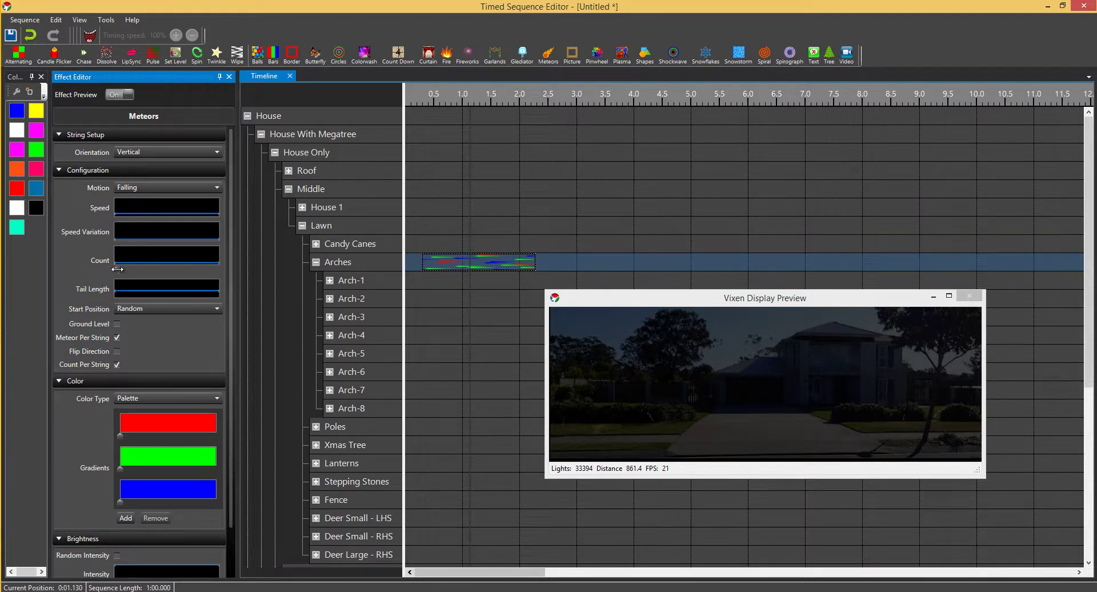
drag(117, 269, 118, 260)
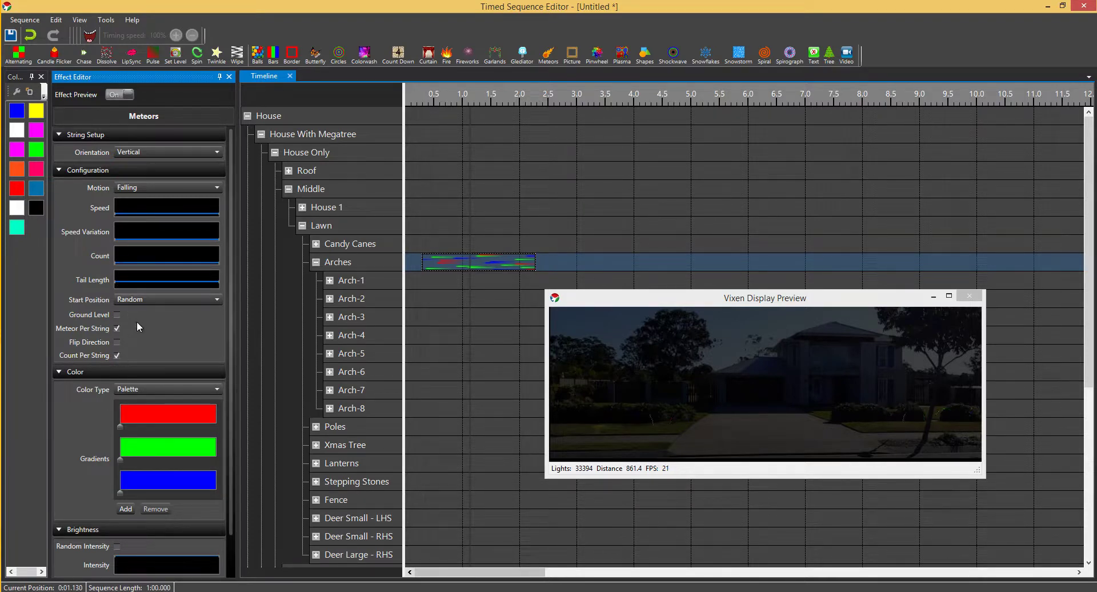
- Set the start position of the Arches meteors to Zero Position
click(139, 299)
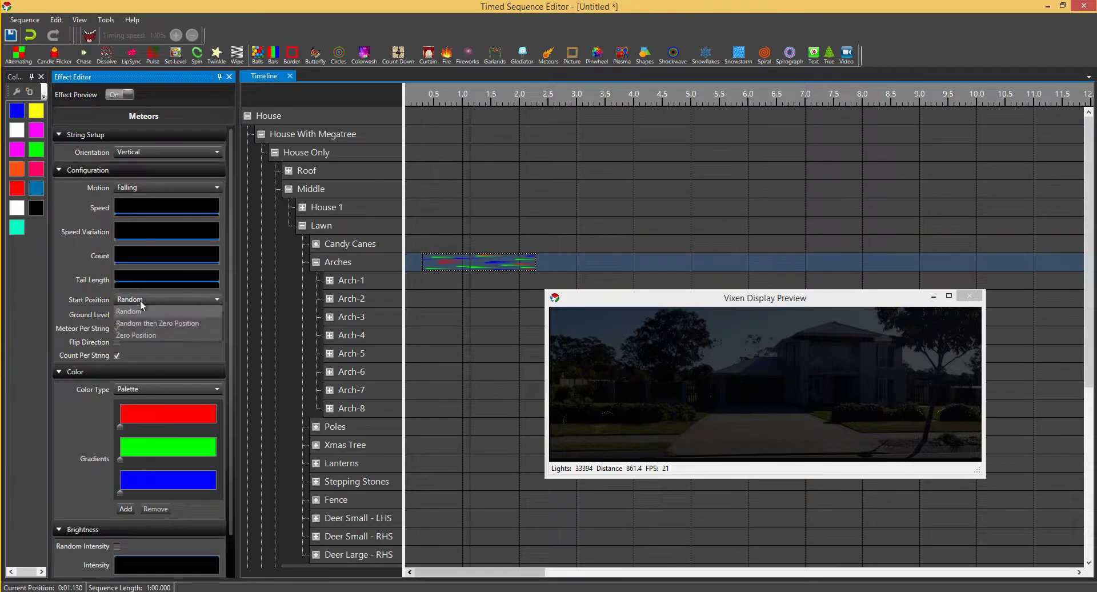
click(147, 335)
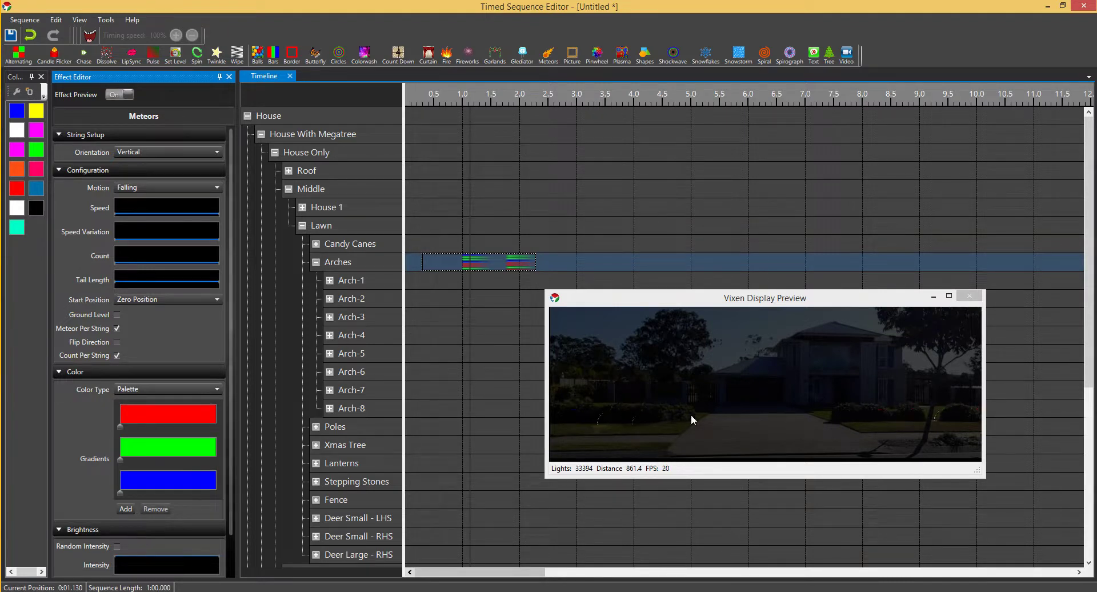
click(652, 422)
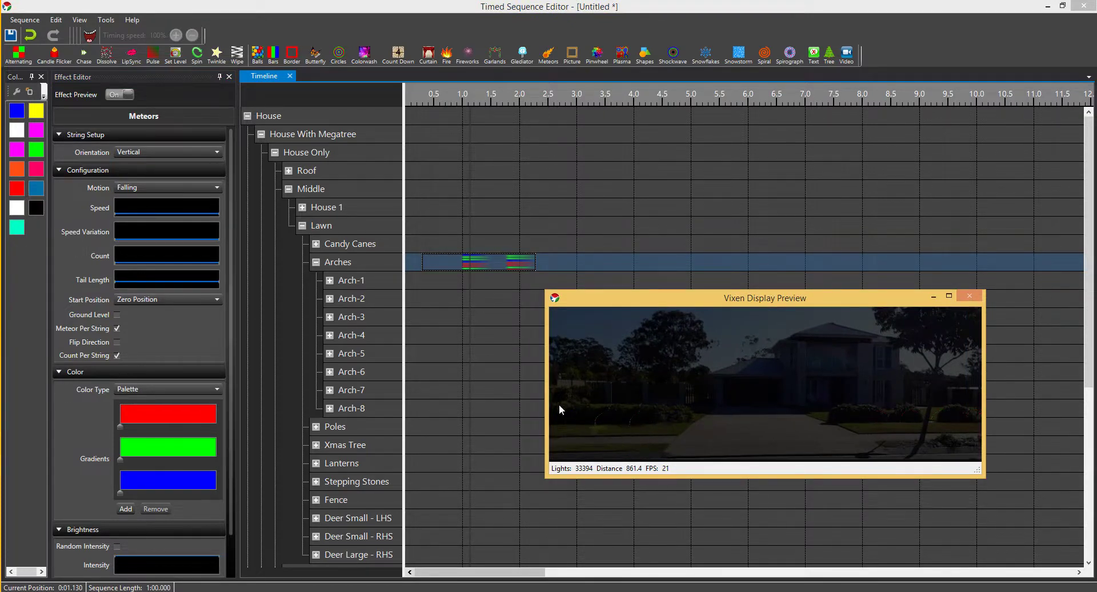
- Enable Flip Direction on the Arches meteors and raise their Speed Variation slightly
click(117, 341)
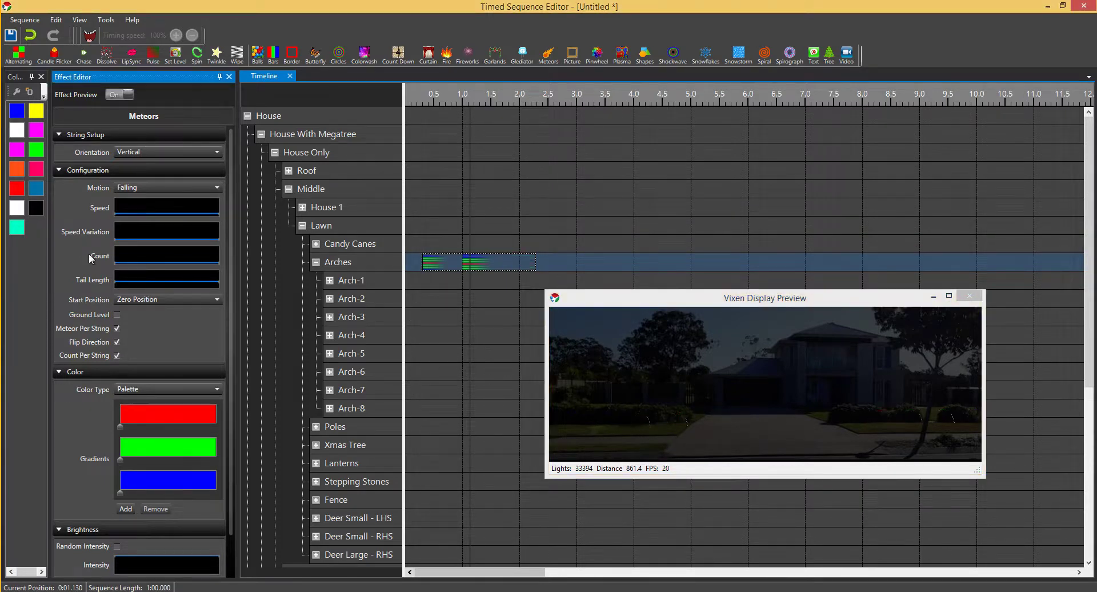
click(132, 235)
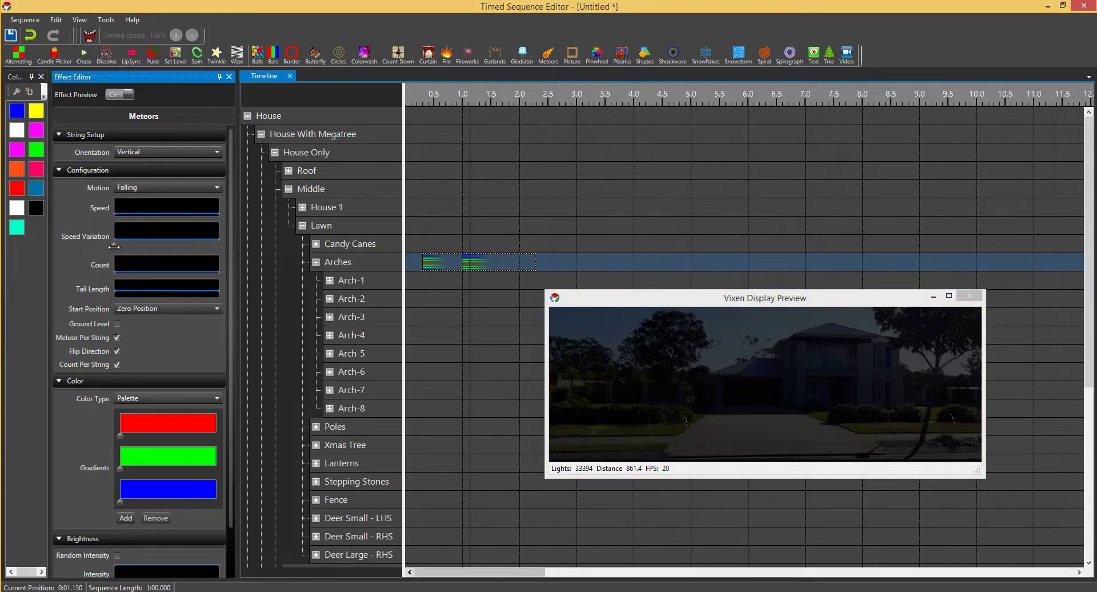
drag(117, 247, 122, 248)
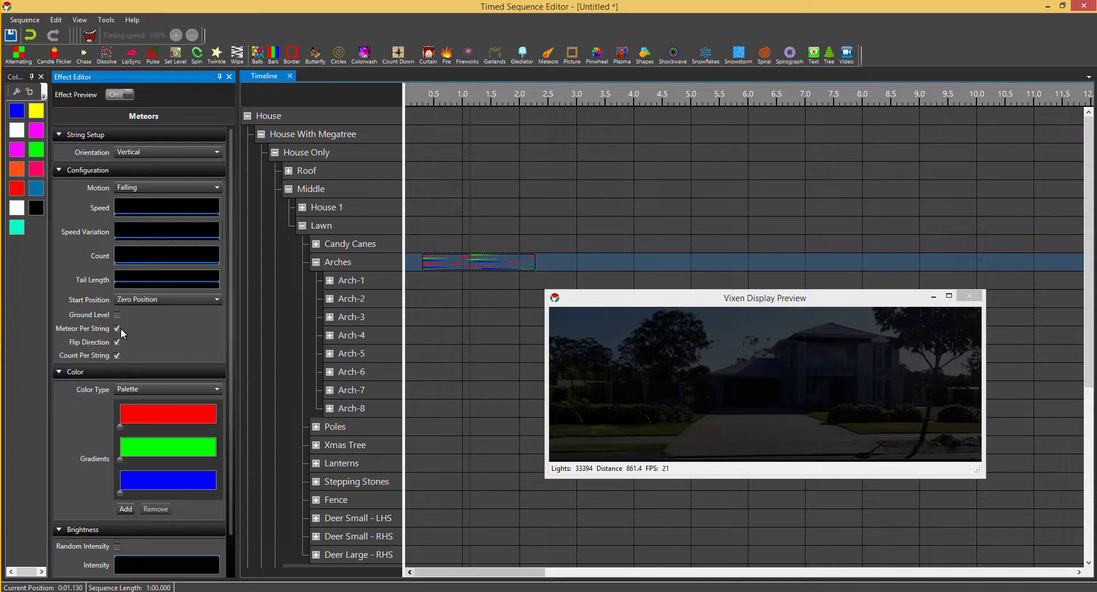
- Collapse the Arches group in the timeline, leaving its start position unchanged
click(158, 299)
click(160, 299)
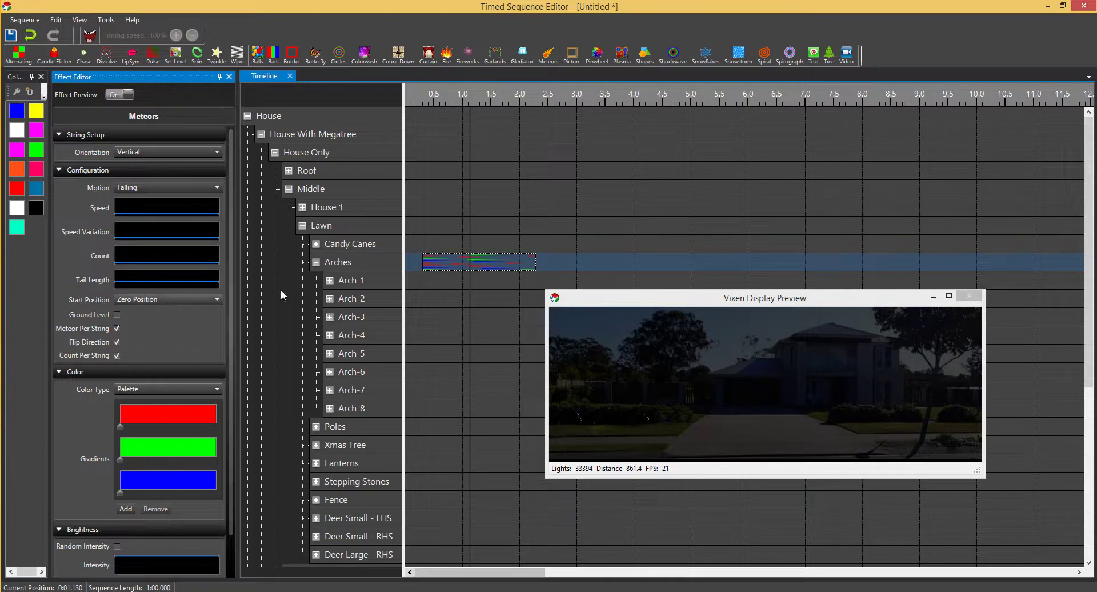
click(317, 262)
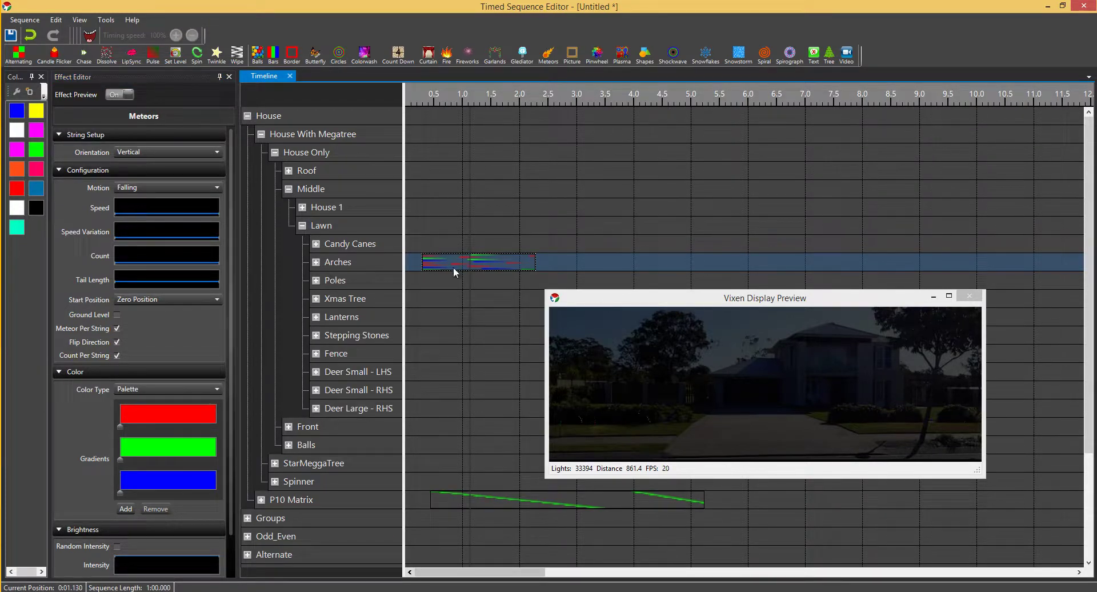